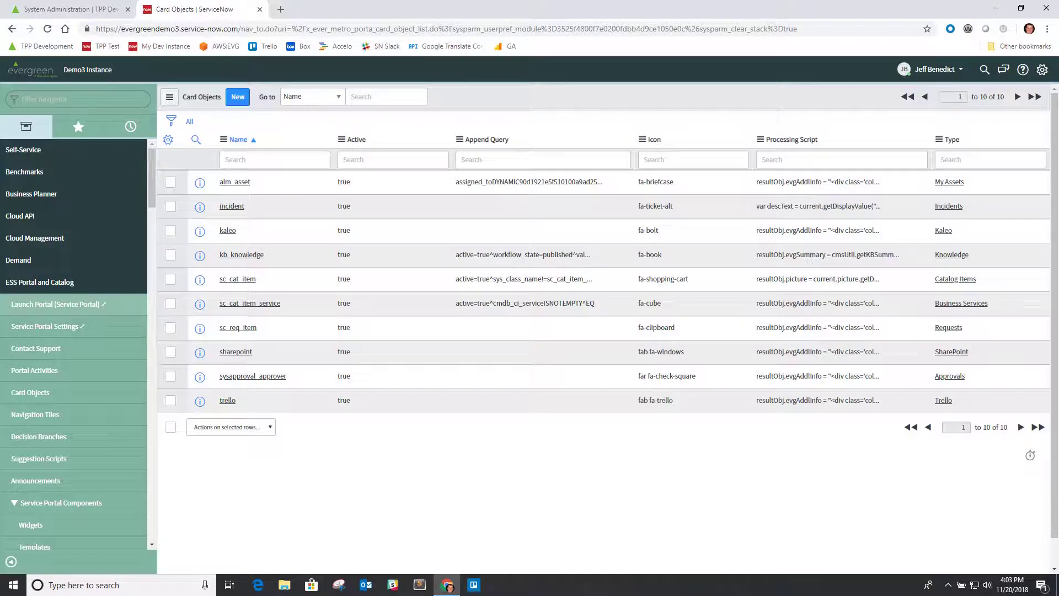
right_click(232, 139)
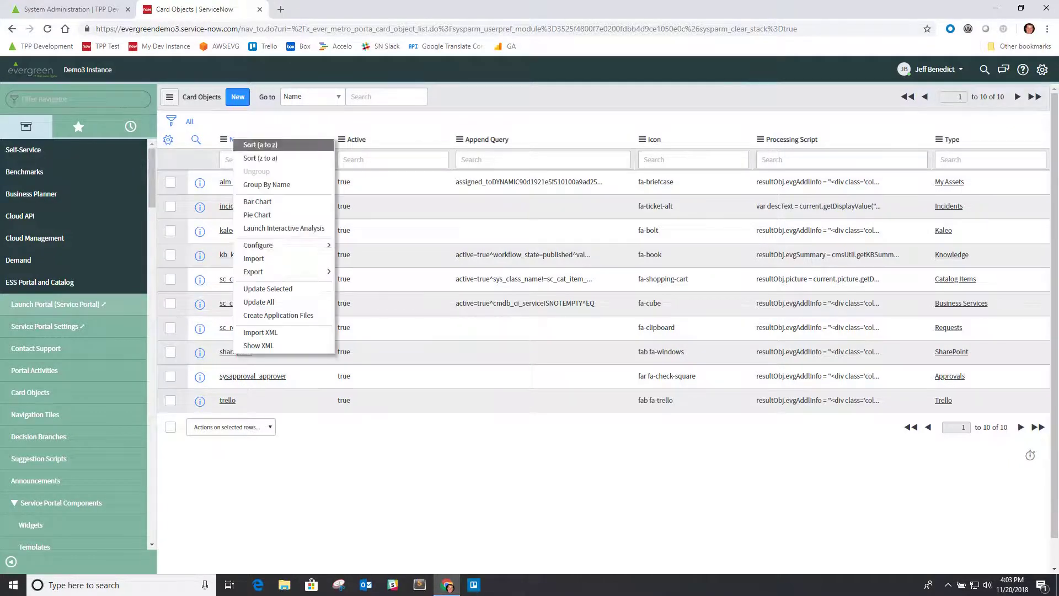
mouse_move(276, 245)
left_click(353, 303)
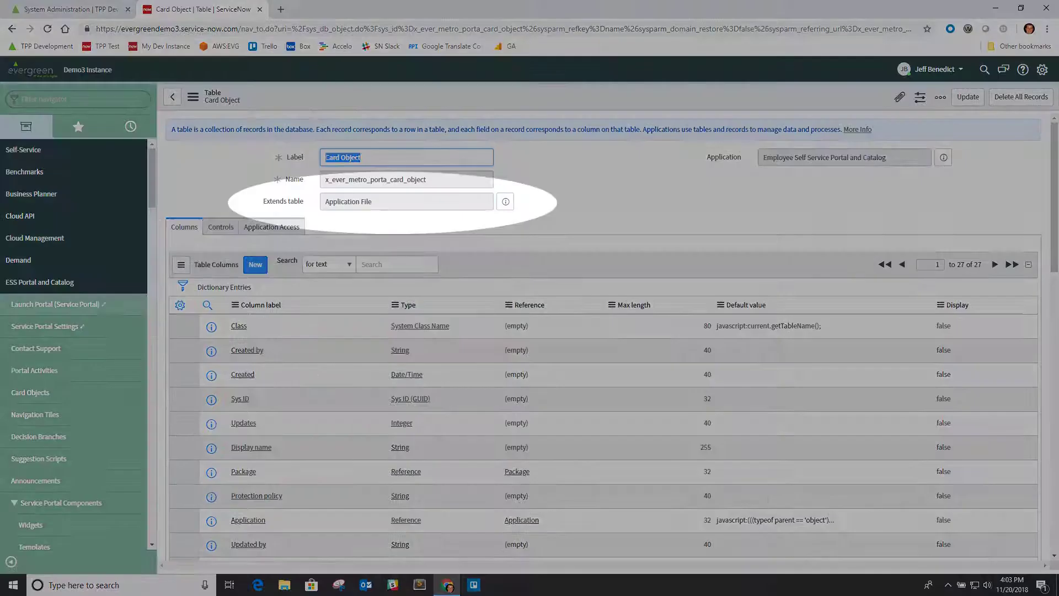
key("Tab")
key("Tab")
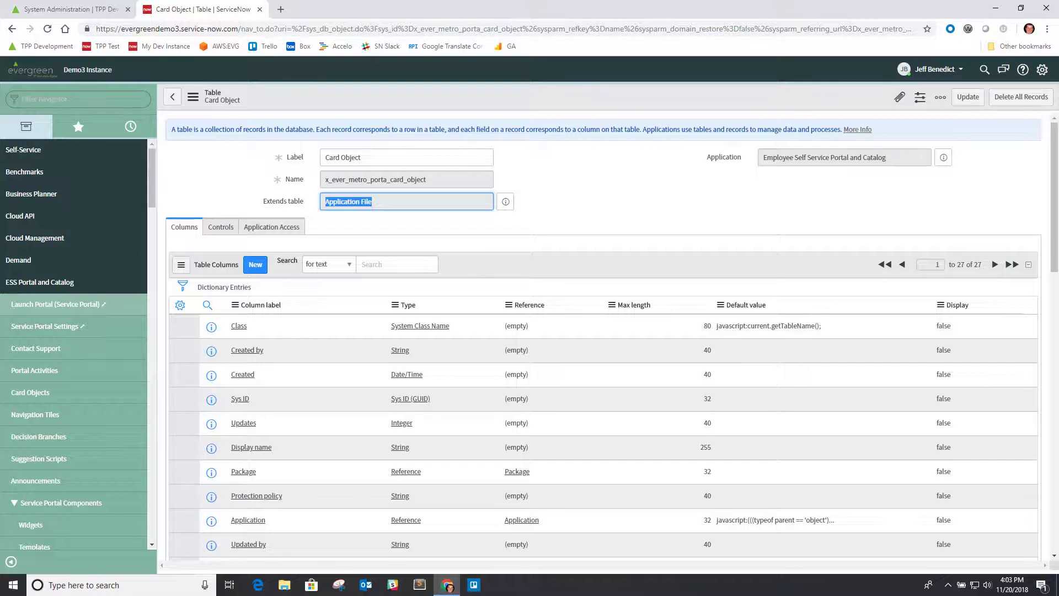
left_click(30, 392)
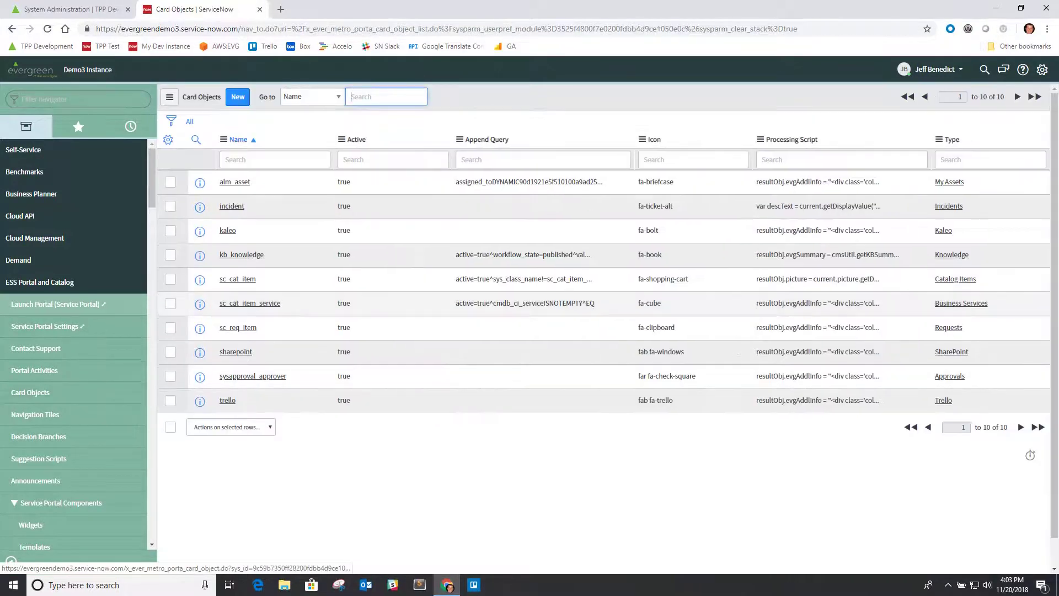
Save the kb_knowledge CSS Color Class as text-color-yellow and check the ESS v4.4 Updates update set.
left_click(241, 254)
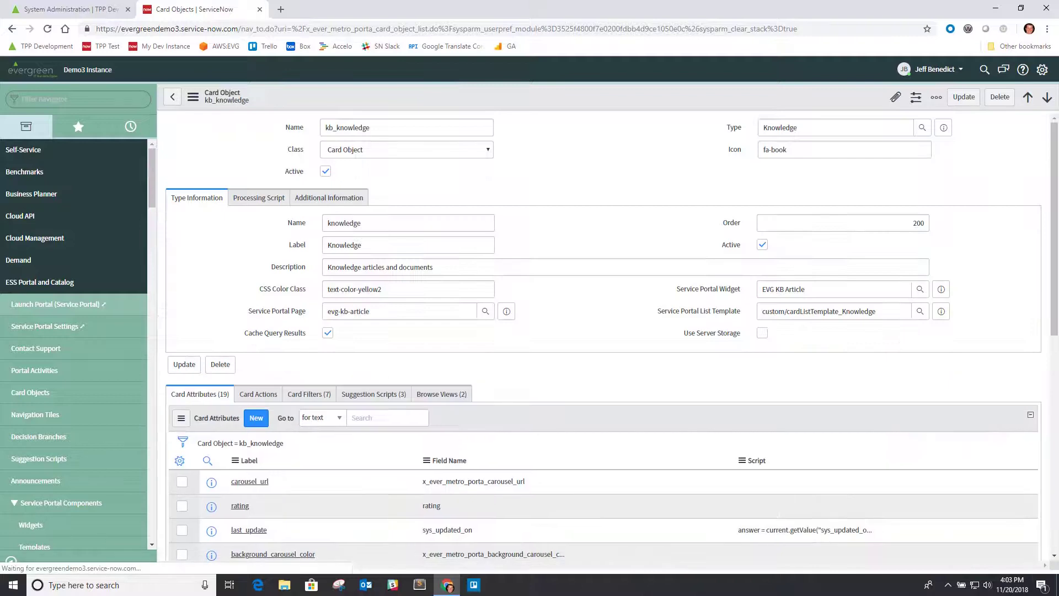
left_click(408, 413)
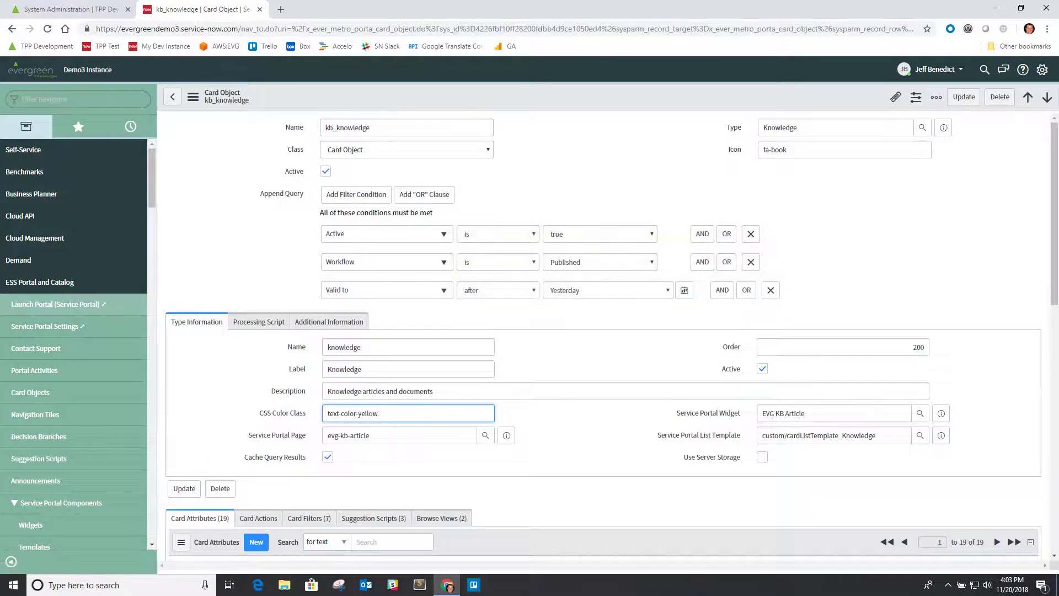
right_click(518, 104)
left_click(530, 111)
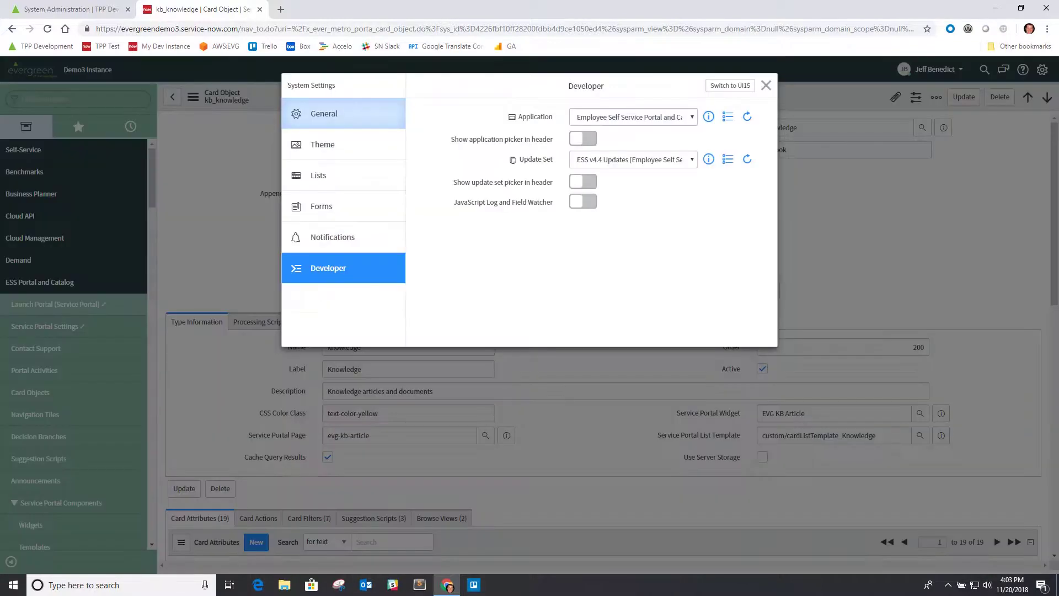
left_click(708, 158)
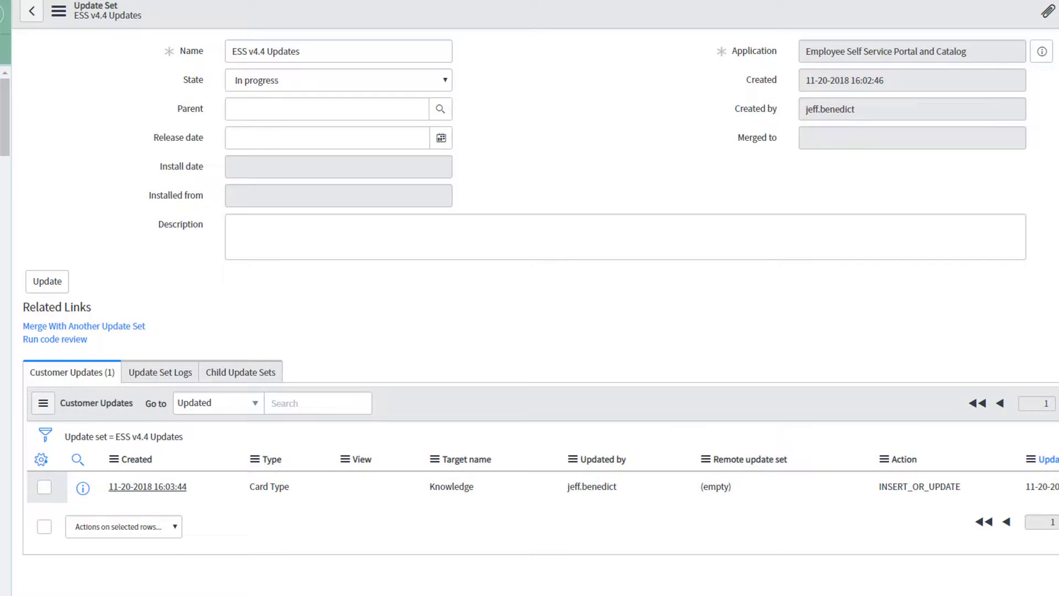
Open the database tables list with sys_db_object.list.
type("sys_db_object.list")
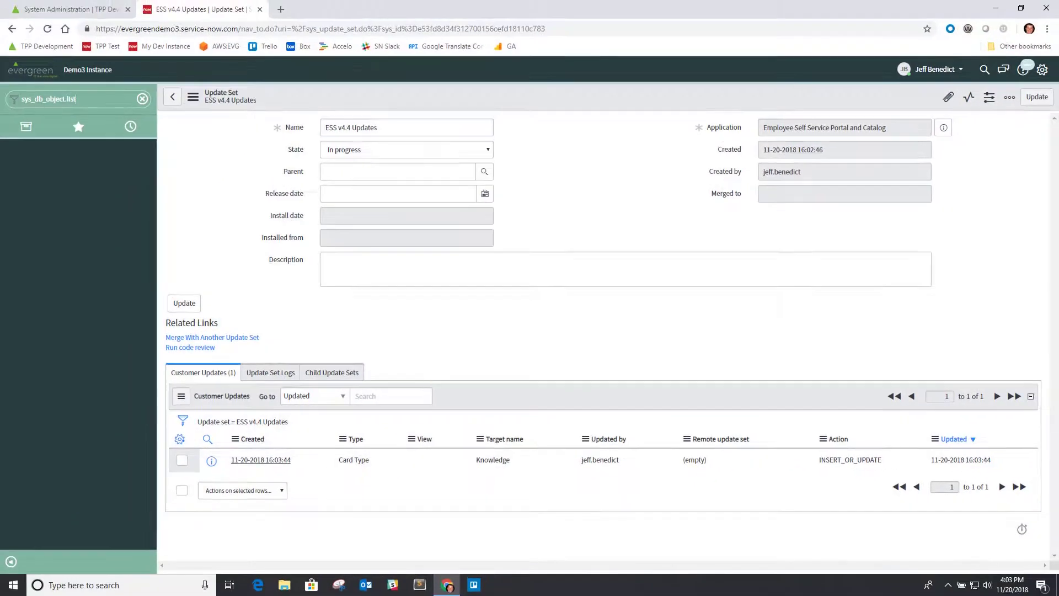
key("Return")
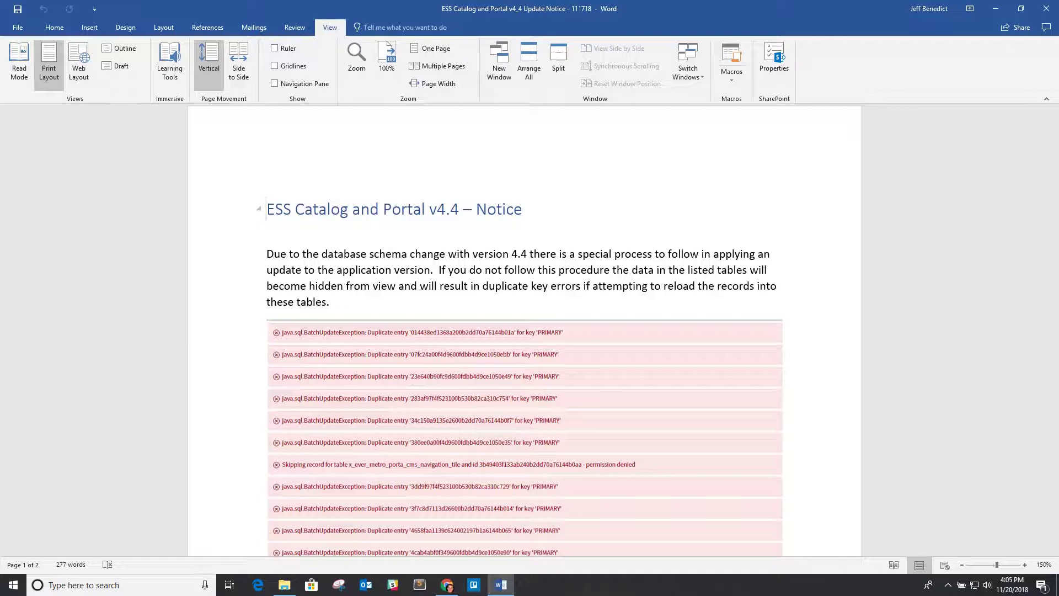
Scroll the Word notice down to the procedure page listing the tables to export.
scroll(524, 331, "down", 1)
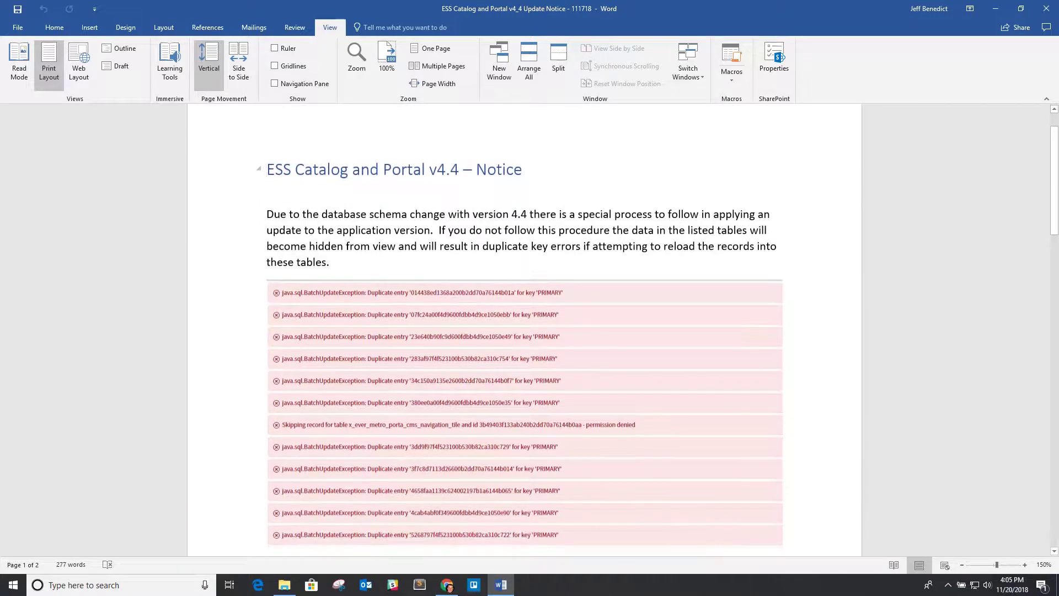
scroll(524, 331, "down", 1)
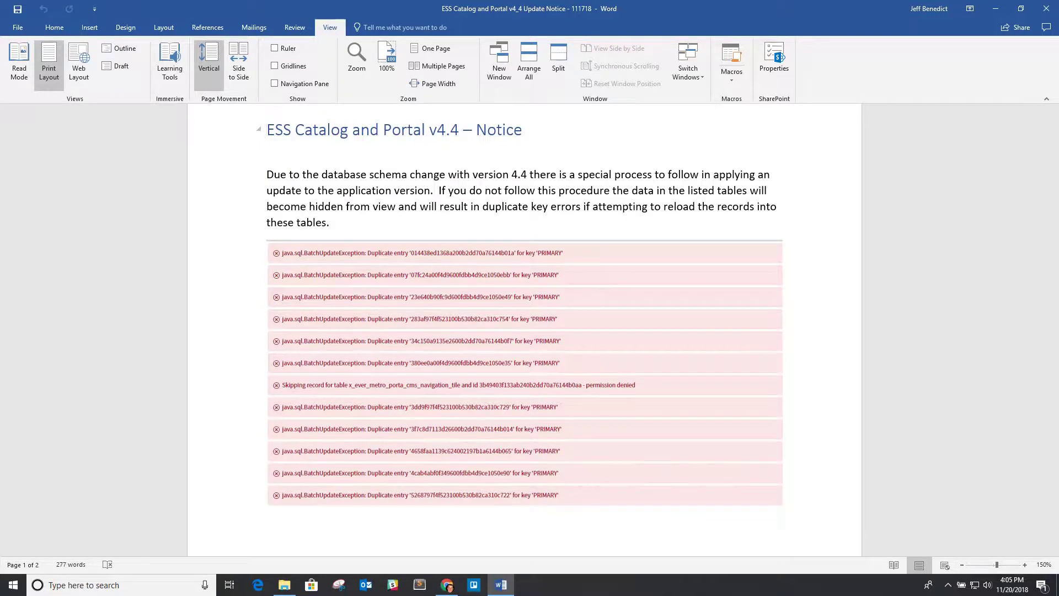
scroll(524, 330, "down", 10)
scroll(524, 331, "down", 3)
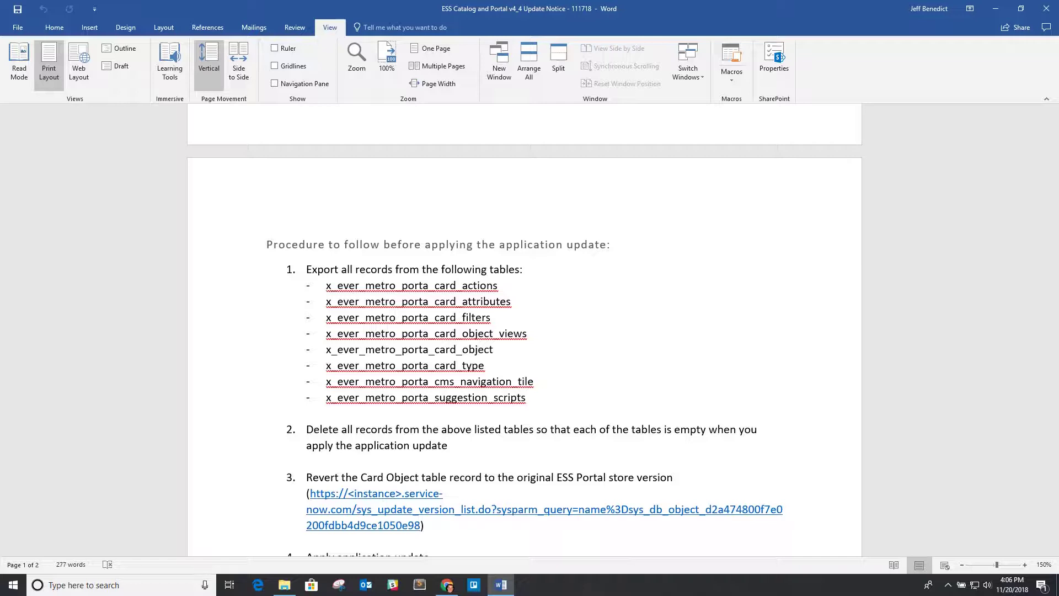
Scroll down to read procedure steps 4 and 5 of the notice.
scroll(524, 330, "down", 1)
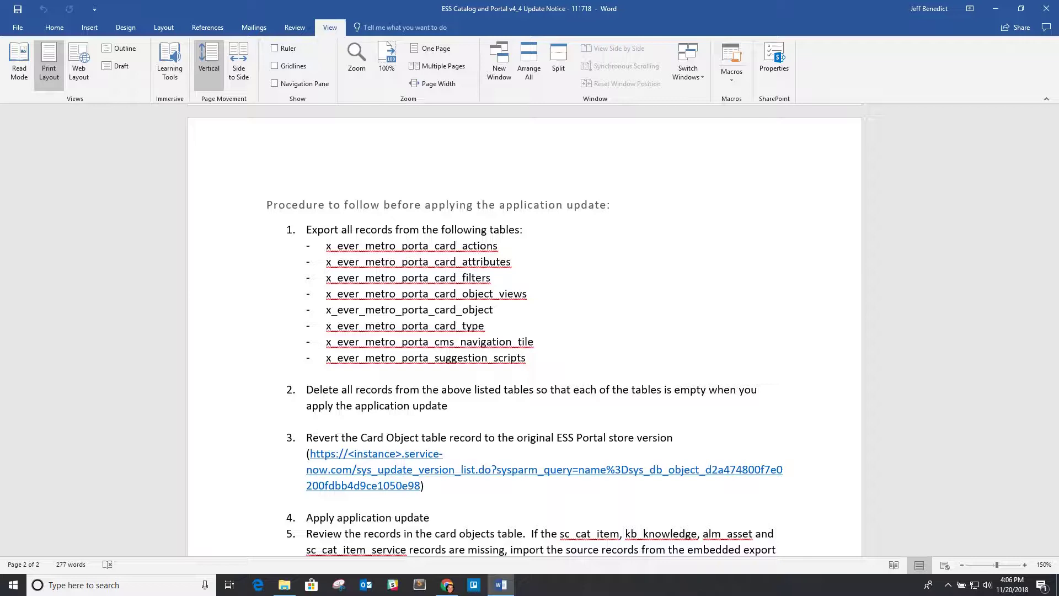
Export the Card Objects records from ServiceNow as XML and download the file.
left_click(446, 585)
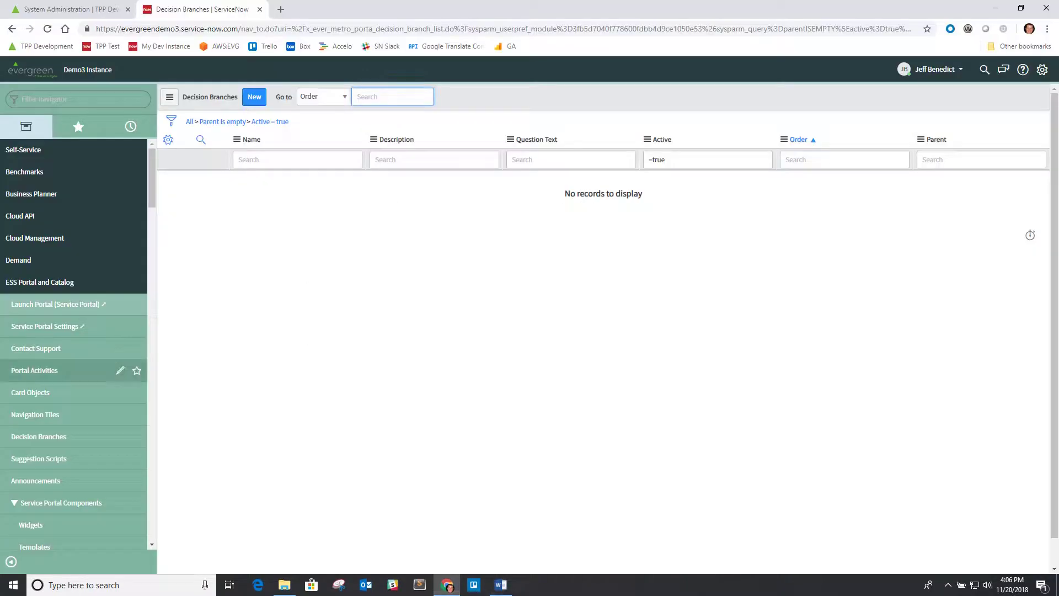
left_click(30, 392)
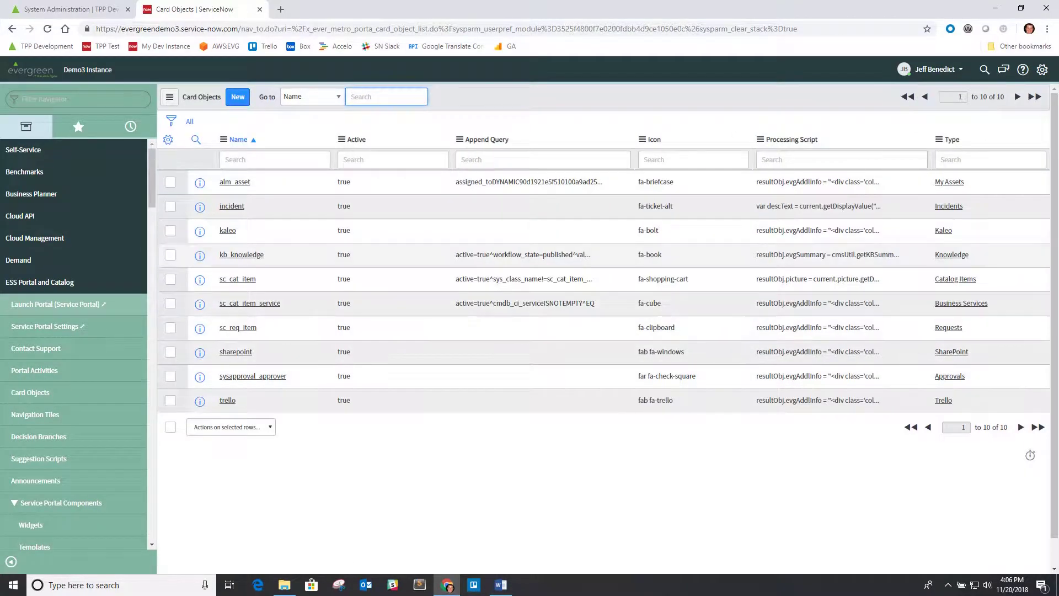
right_click(237, 140)
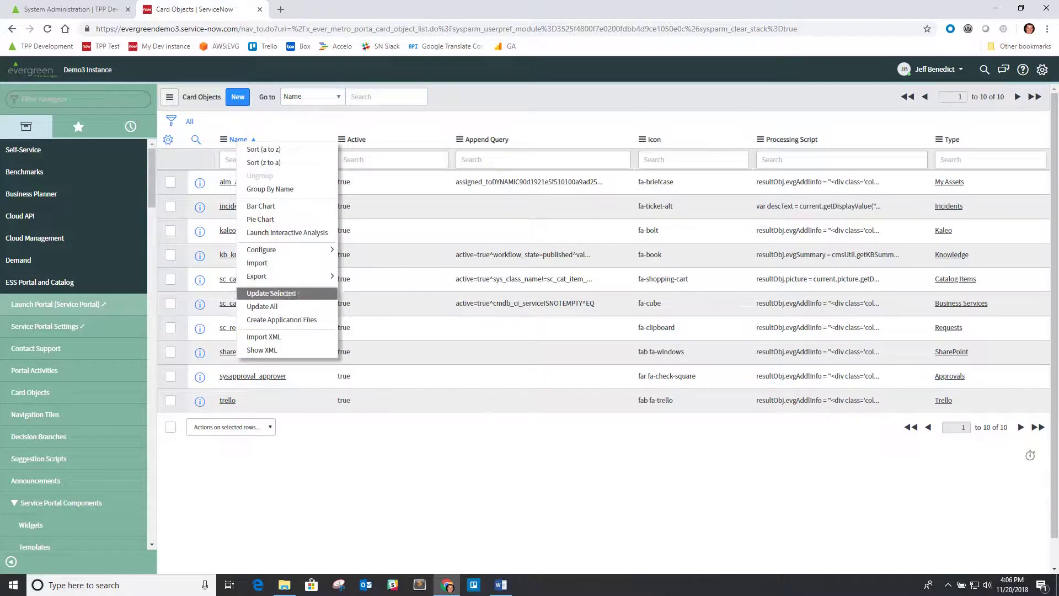
mouse_move(279, 276)
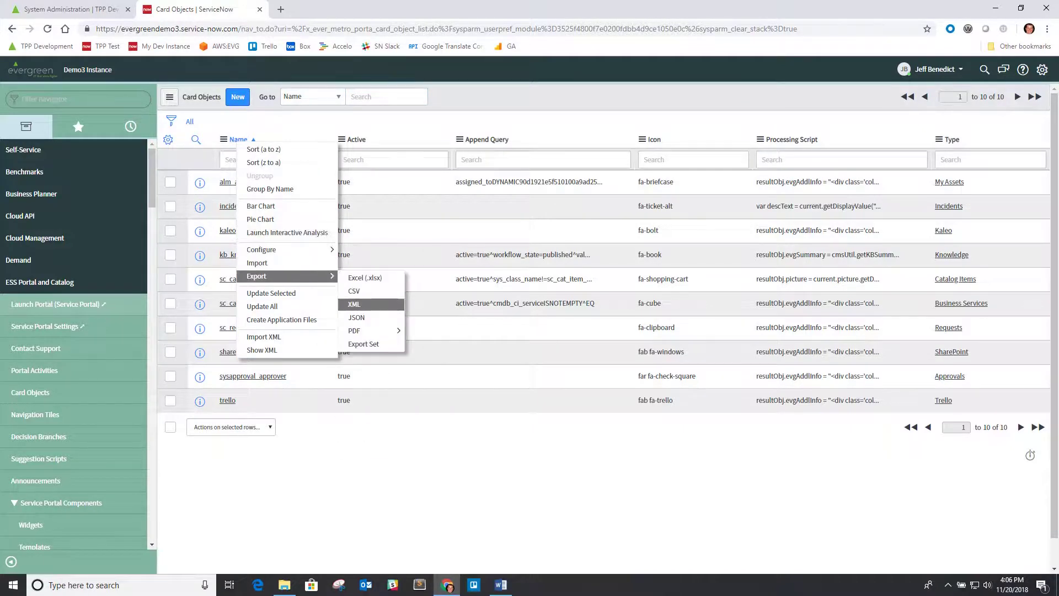
left_click(354, 304)
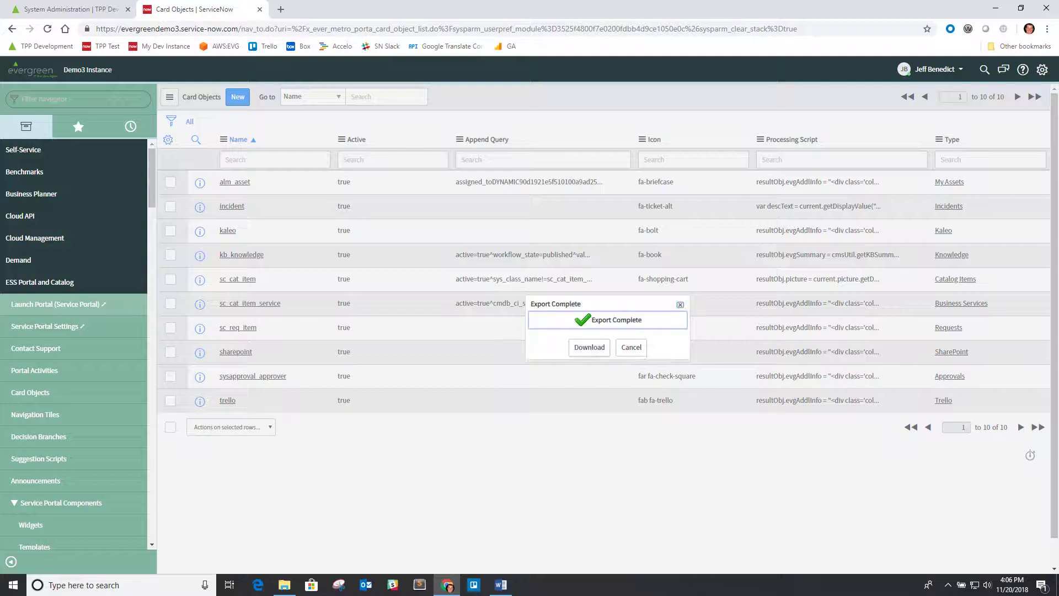
left_click(589, 350)
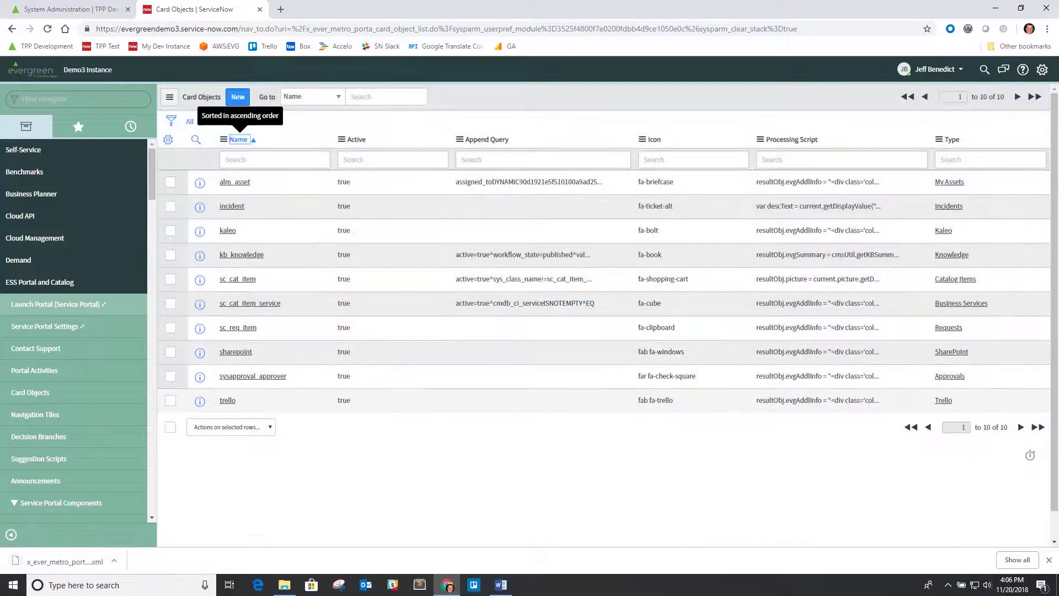
Select all Card Objects records and view their actions without deleting anything.
left_click(170, 427)
left_click(231, 427)
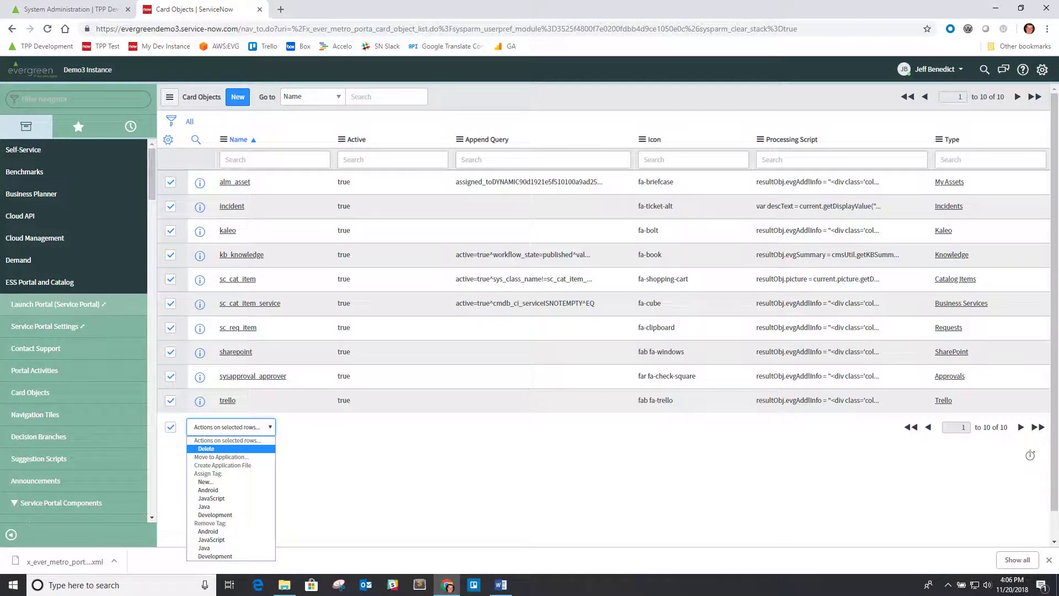
key("Escape")
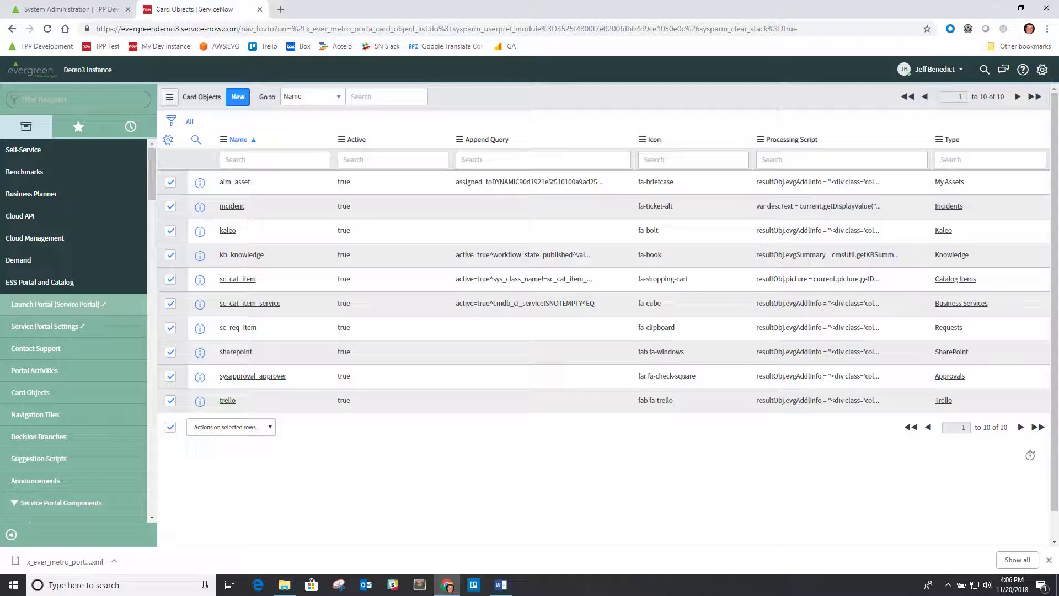
left_click(500, 585)
Select the version-list URL in step 3 of the notice.
scroll(524, 330, "down", 1)
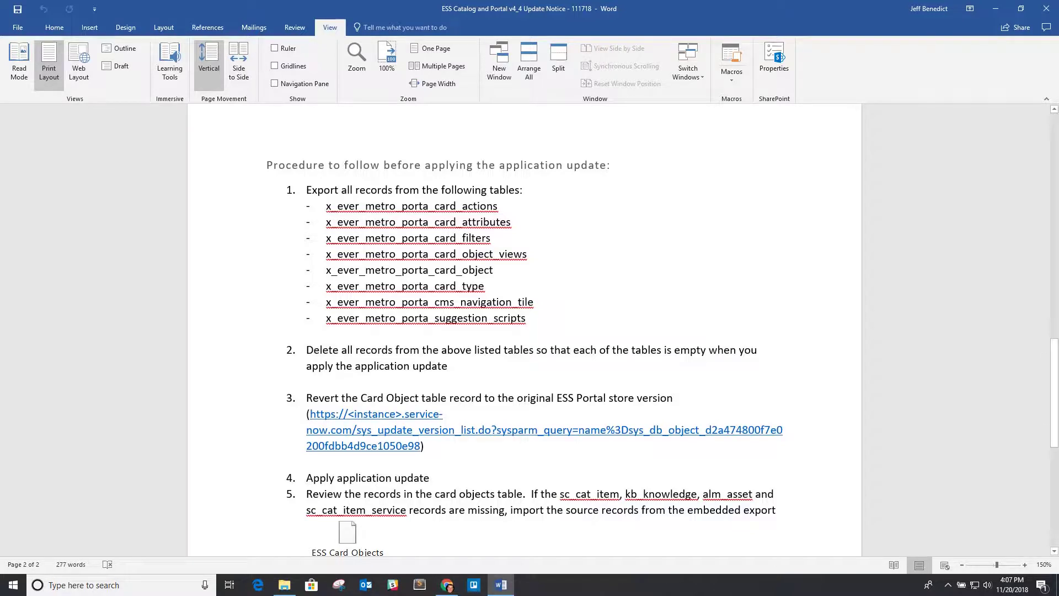
left_click_drag(310, 414, 420, 445)
key("ctrl+c")
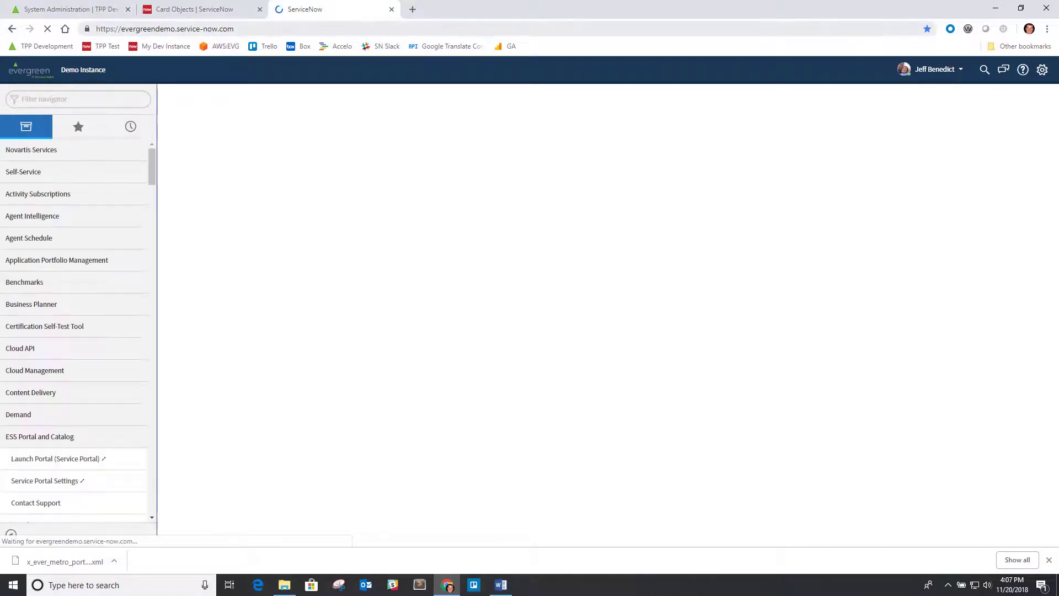
Load the pasted version-list URL with evergreendemo as the instance to show Update Versions.
key("ctrl+l")
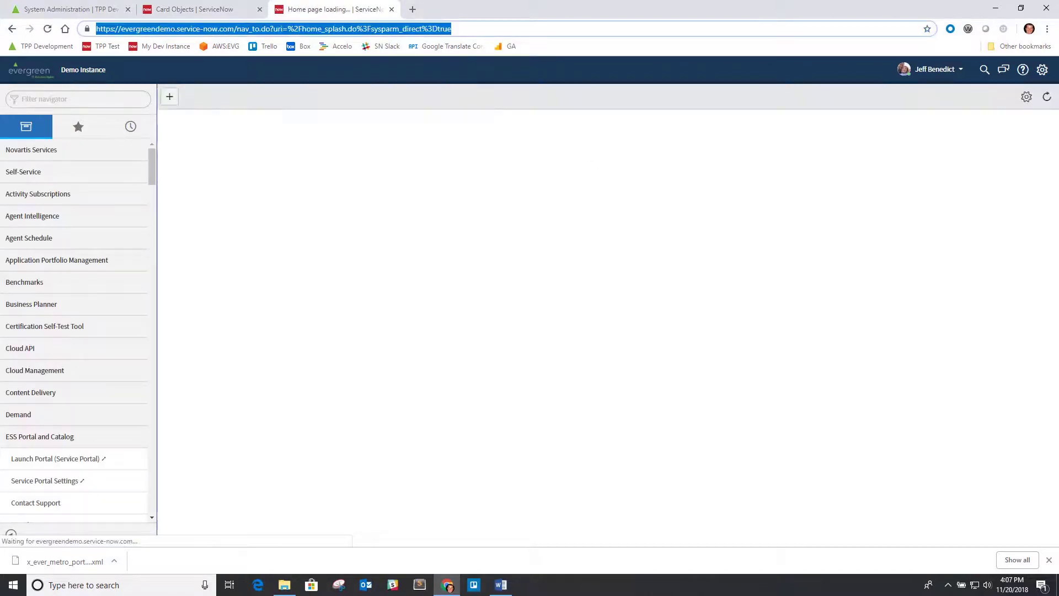
key("ctrl+v")
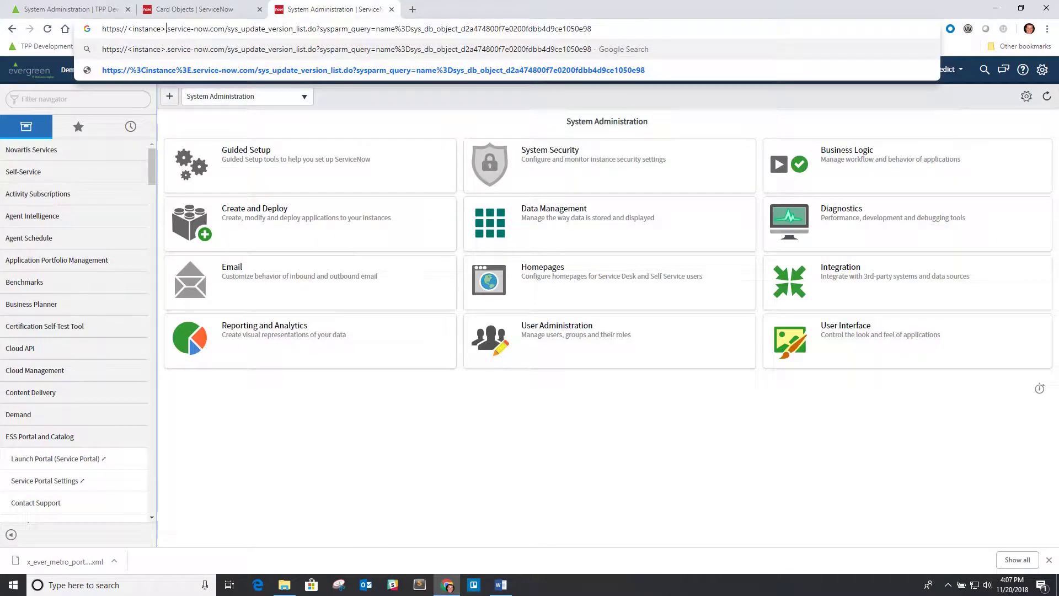
key("BackSpace")
key("BackSpace")
key("BackSpace")
key("BackSpace")
key("BackSpace")
key("BackSpace")
key("BackSpace")
key("BackSpace")
key("BackSpace")
key("BackSpace")
type("evergreen")
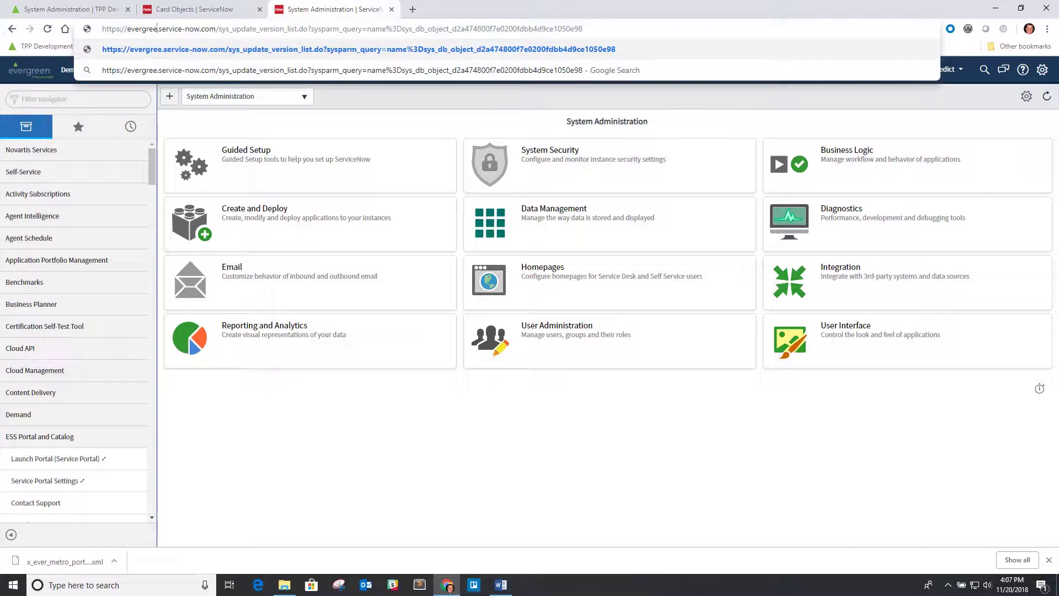
type("demo")
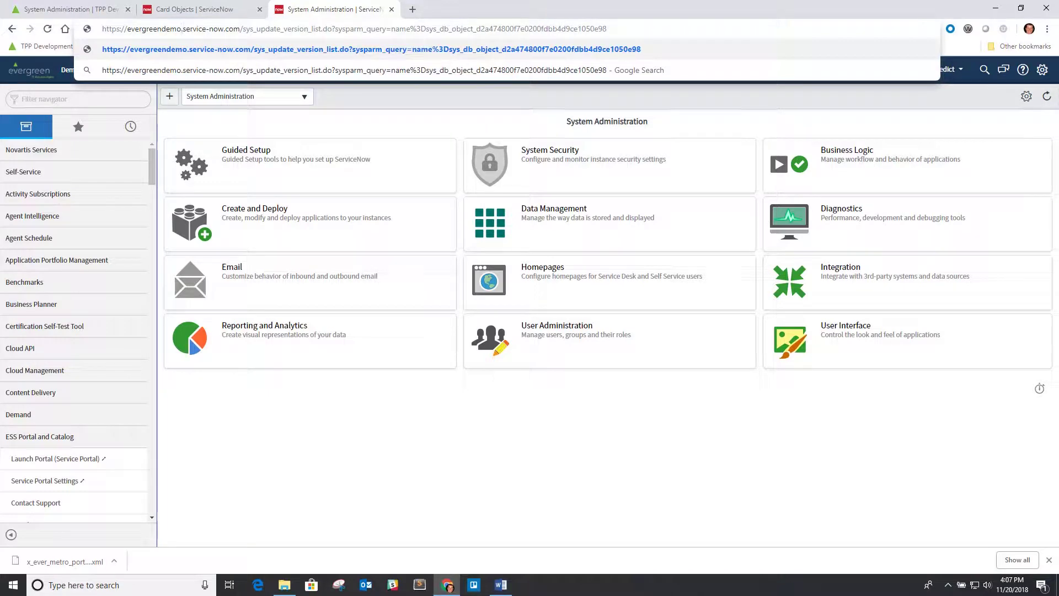
key("Return")
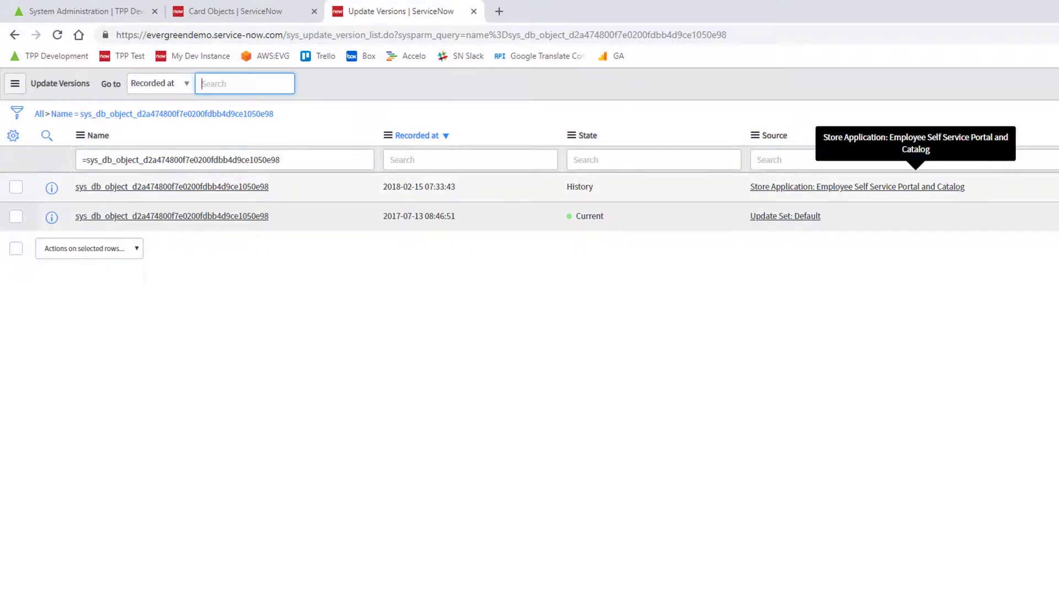
Bring up the Store Application version row's options, showing Revert to this version.
right_click(292, 193)
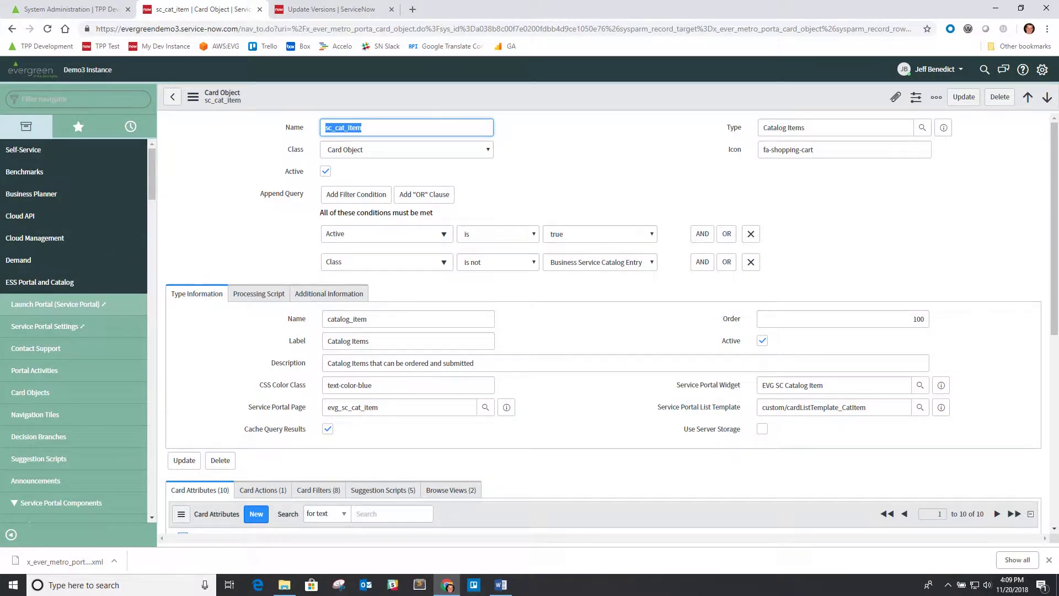
left_click(762, 428)
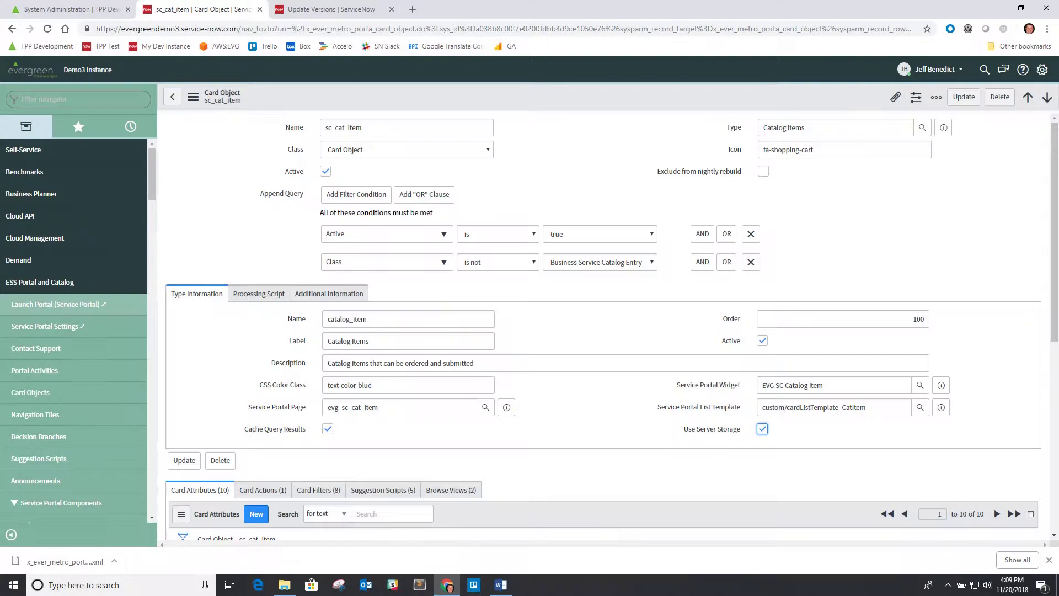
key("space")
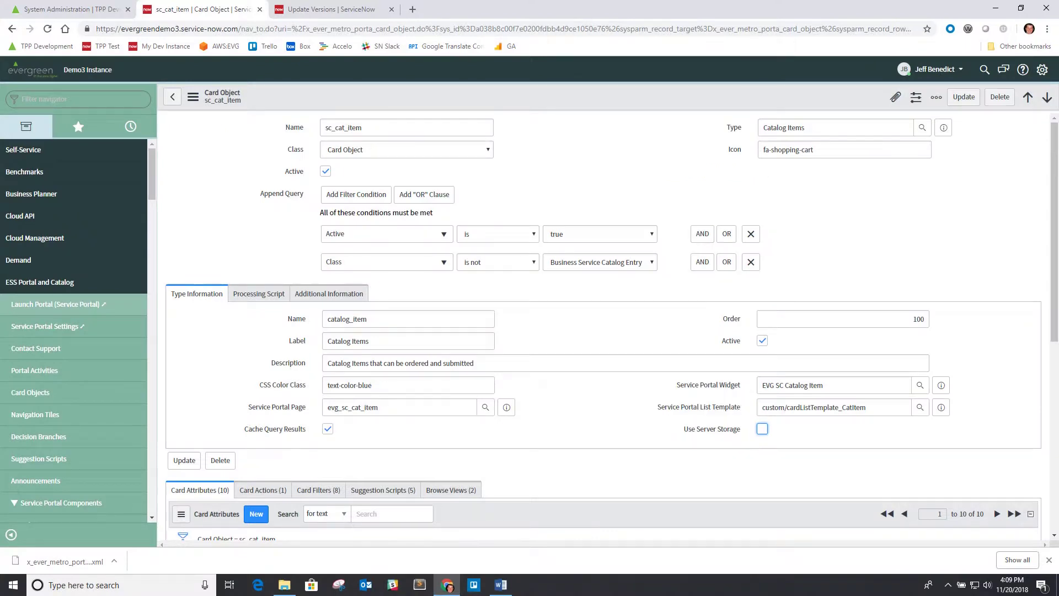